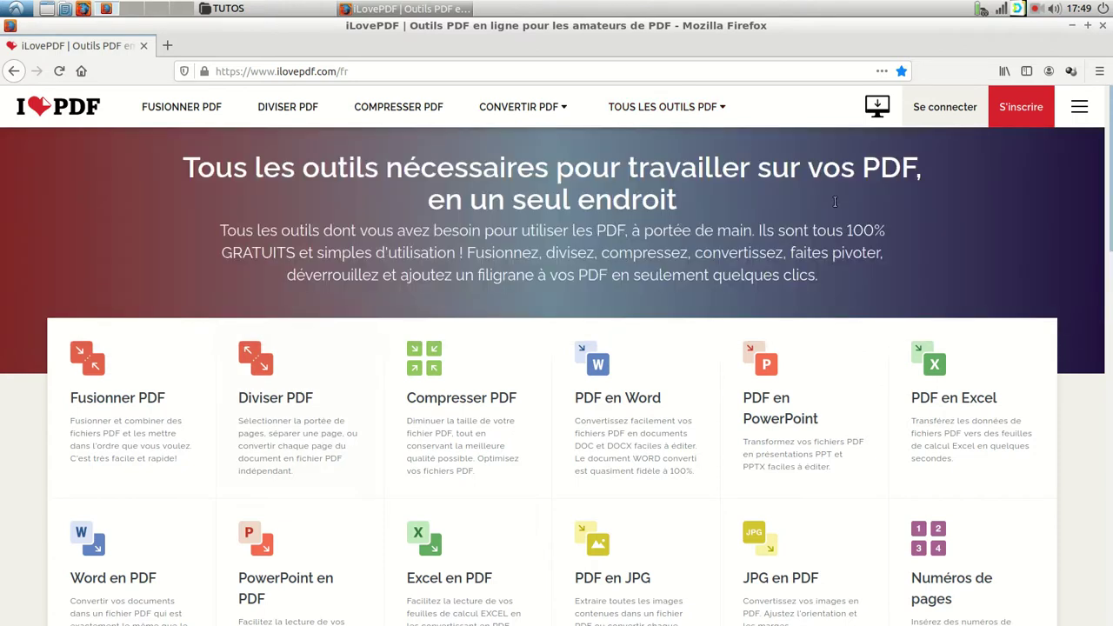
Step: Open the JPG to PDF converter and load planning_1.jpg, planning_2.jpg, planning_3.jpg and planning_'.jpg from the TUTOS folder
{"action": "mouse_move", "coordinate": [696, 106]}
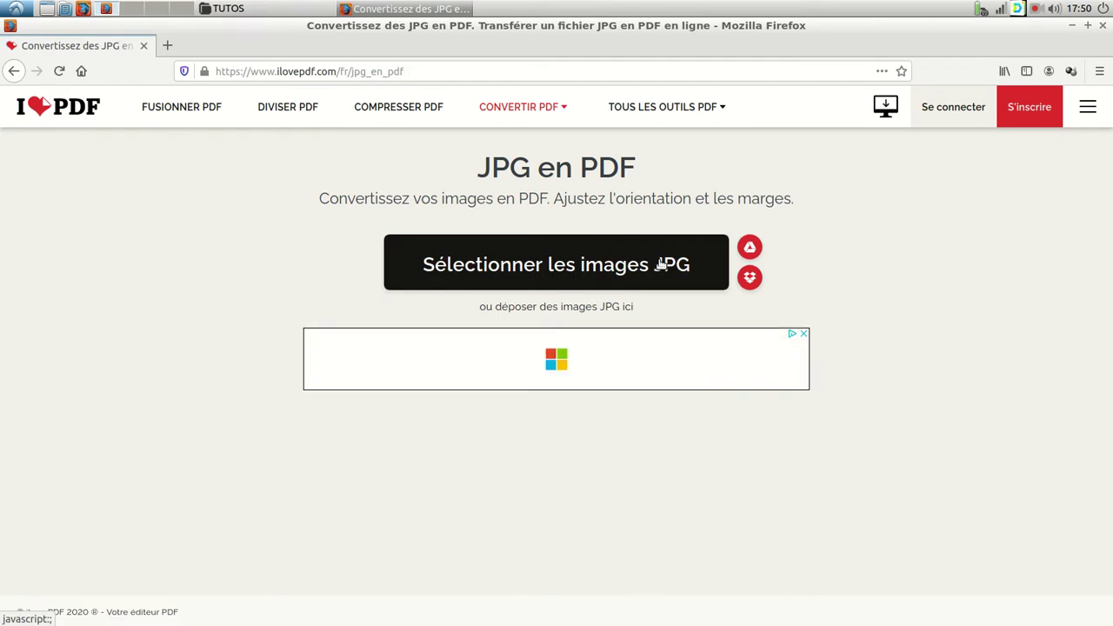
{"action": "left_click", "coordinate": [641, 265]}
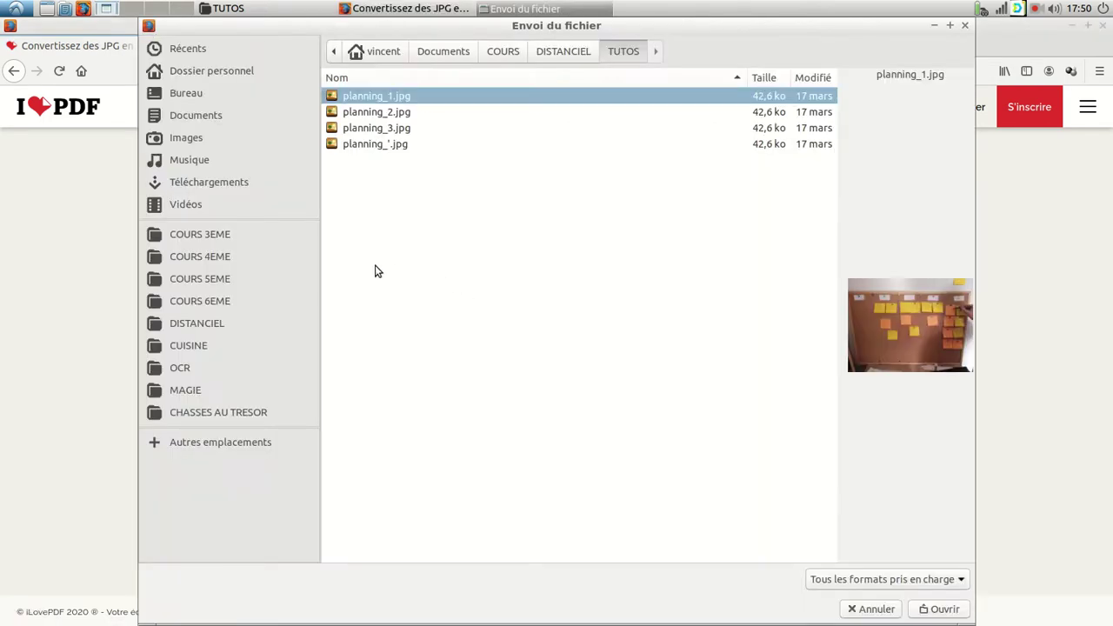
{"action": "left_click", "coordinate": [380, 144], "text": "shift"}
{"action": "left_click", "coordinate": [376, 115]}
{"action": "left_click", "coordinate": [375, 130]}
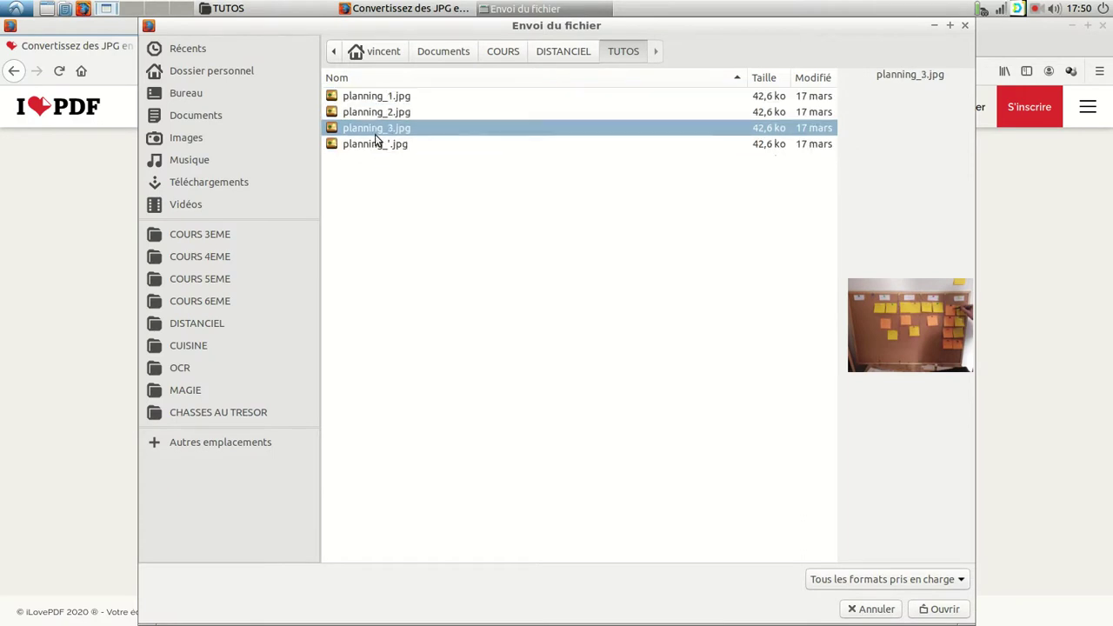
{"action": "left_click", "coordinate": [377, 113]}
{"action": "left_click", "coordinate": [377, 99]}
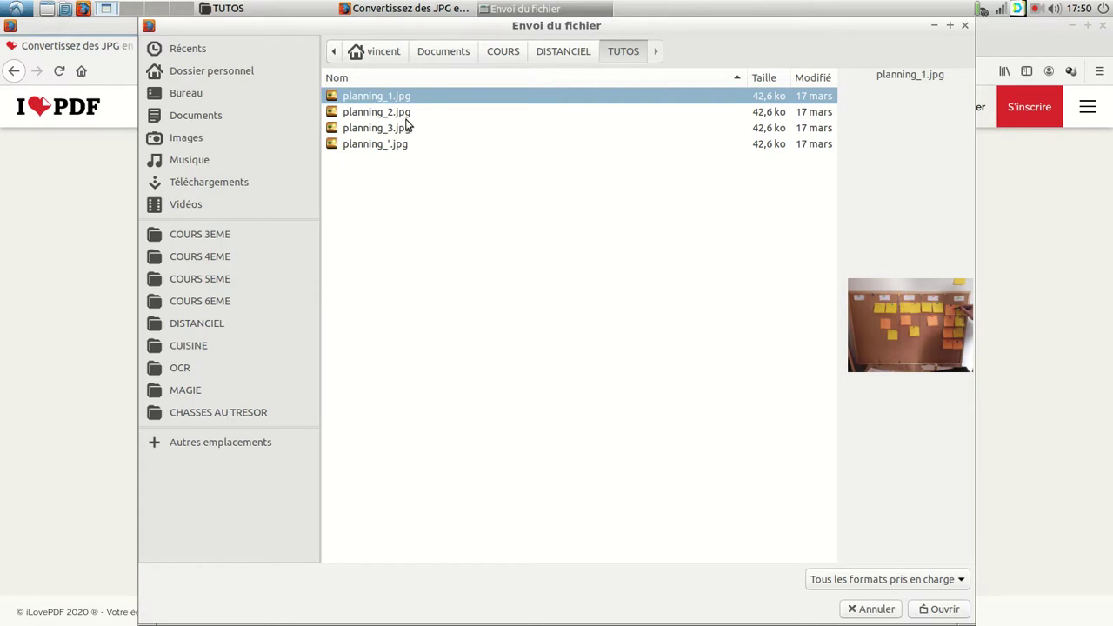
{"action": "left_click", "coordinate": [383, 146], "text": "shift"}
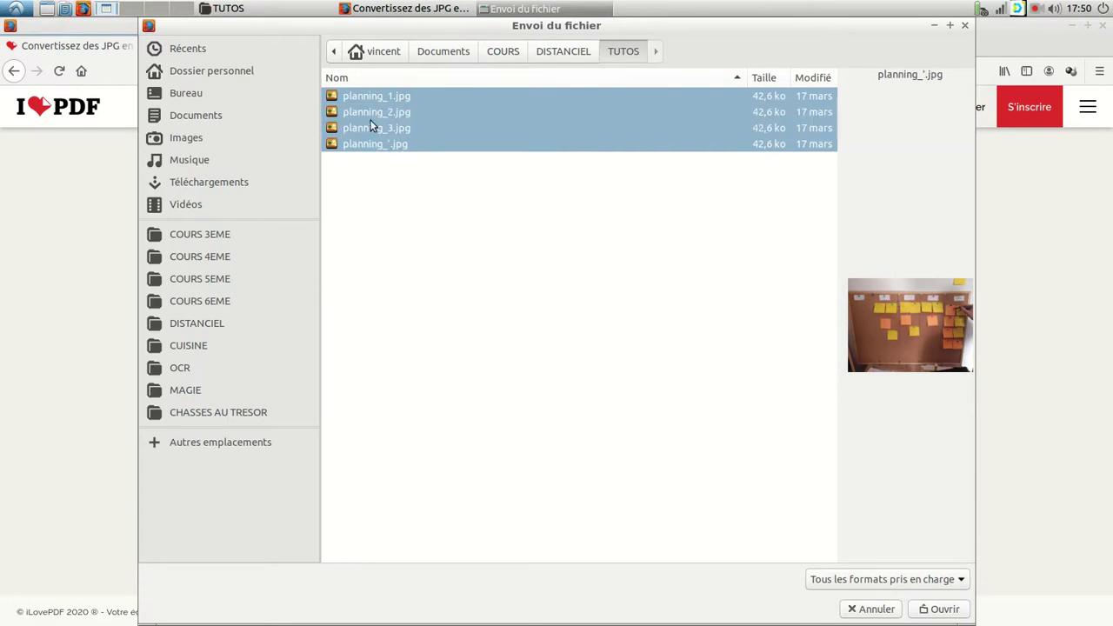
{"action": "left_click", "coordinate": [944, 609]}
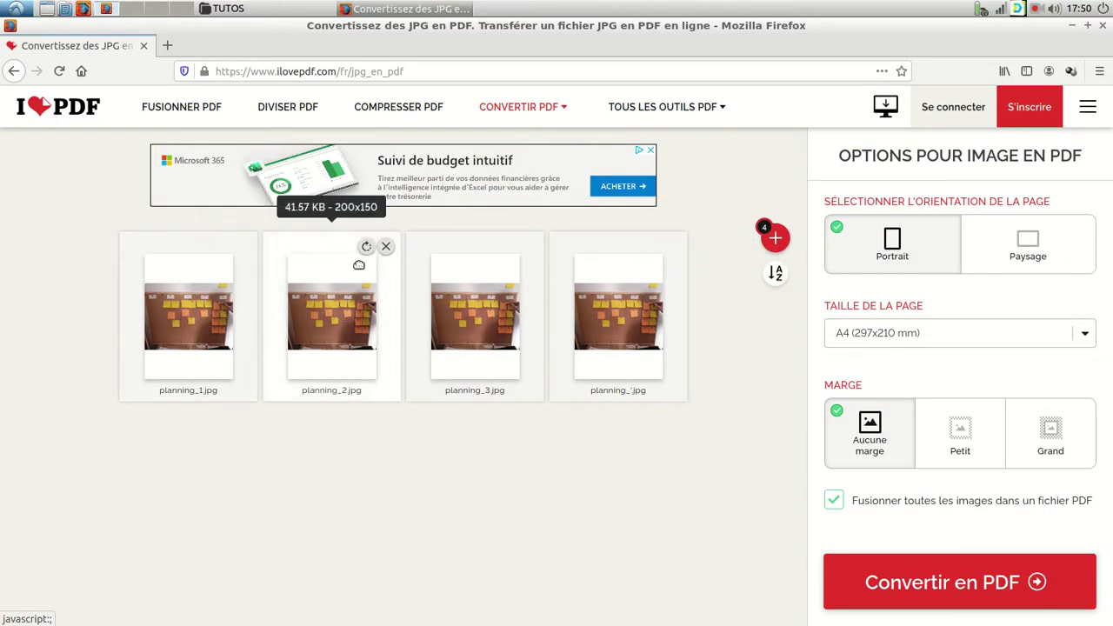
Step: Rotate planning_2.jpg through a full turn in four quarter-turn increments
{"action": "left_click", "coordinate": [366, 246]}
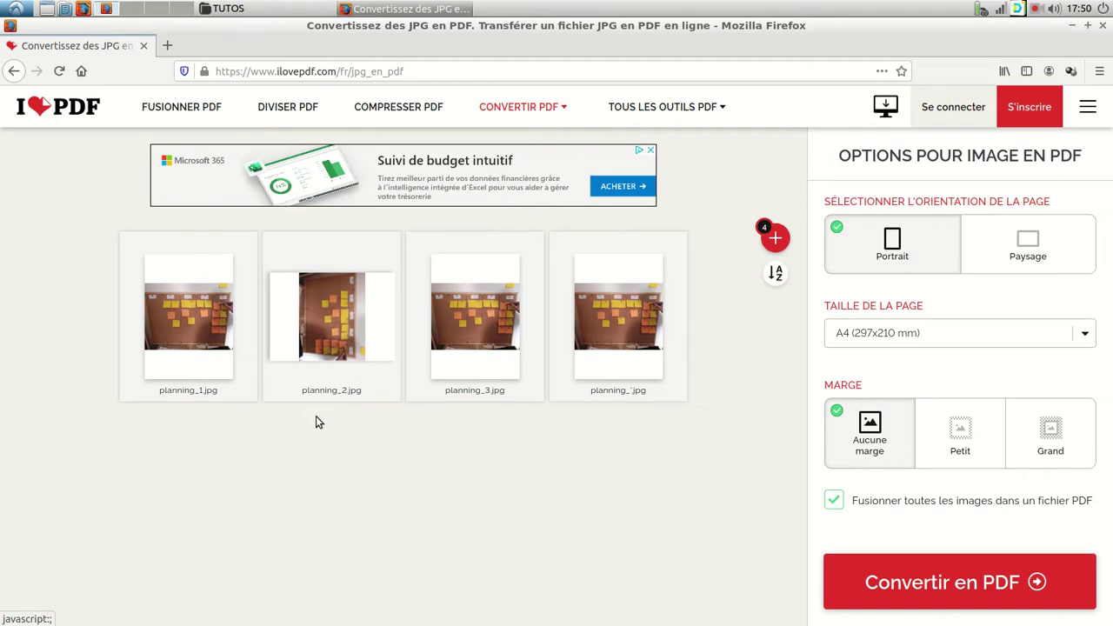
{"action": "mouse_move", "coordinate": [319, 358]}
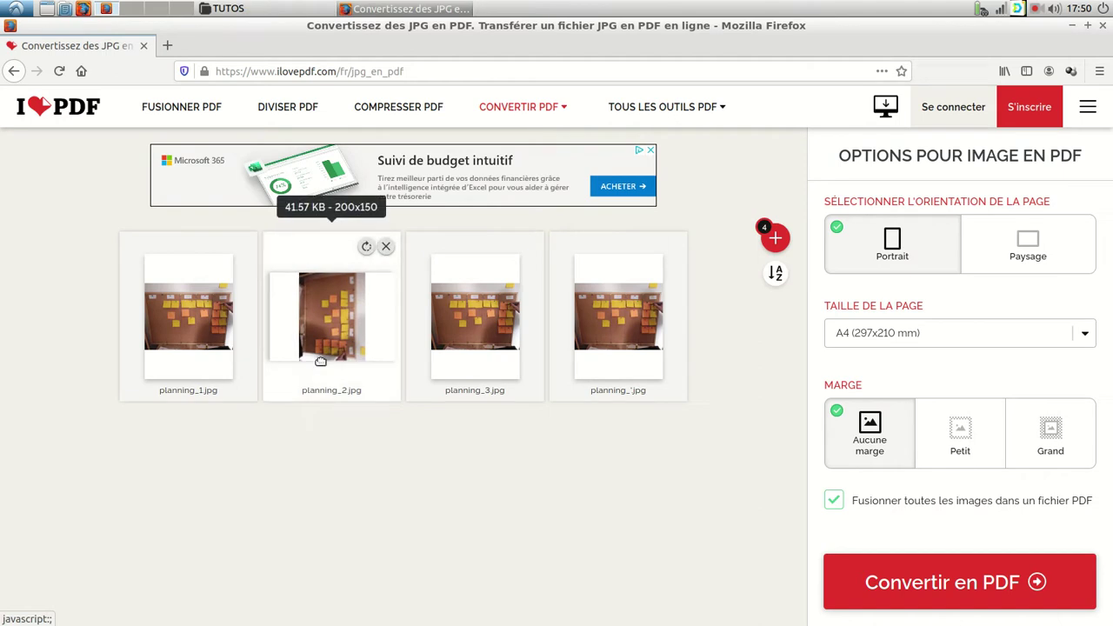
{"action": "left_click", "coordinate": [367, 248]}
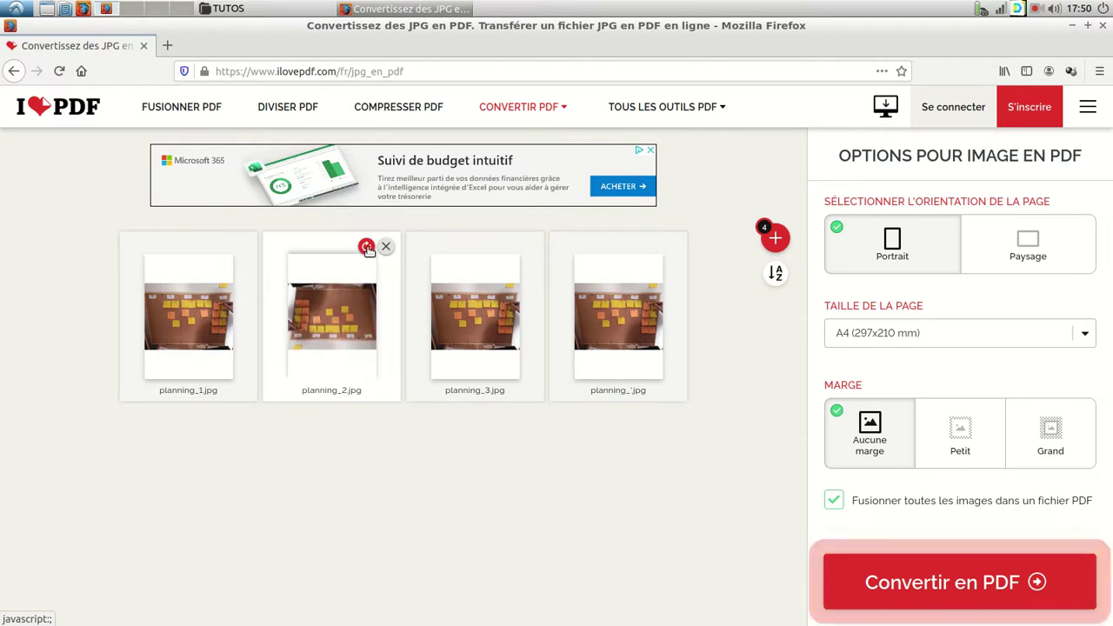
{"action": "left_click", "coordinate": [367, 248]}
{"action": "left_click", "coordinate": [367, 247]}
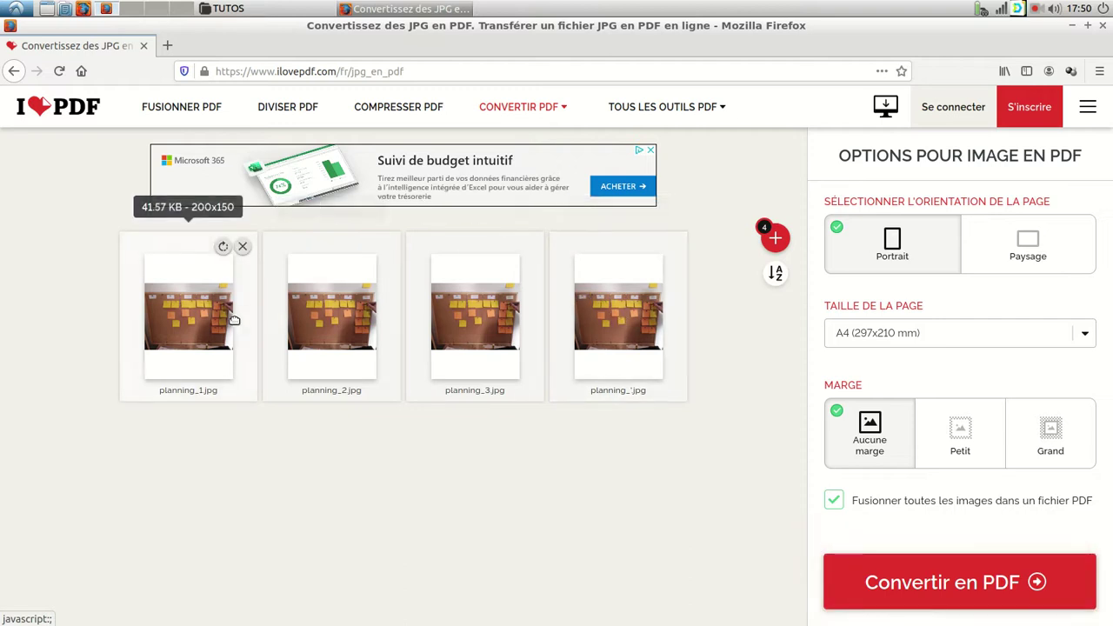
Step: Reorder the images as planning_2.jpg, planning_'.jpg, planning_1.jpg and planning_3.jpg
{"action": "left_click_drag", "start_coordinate": [233, 320], "coordinate": [364, 323]}
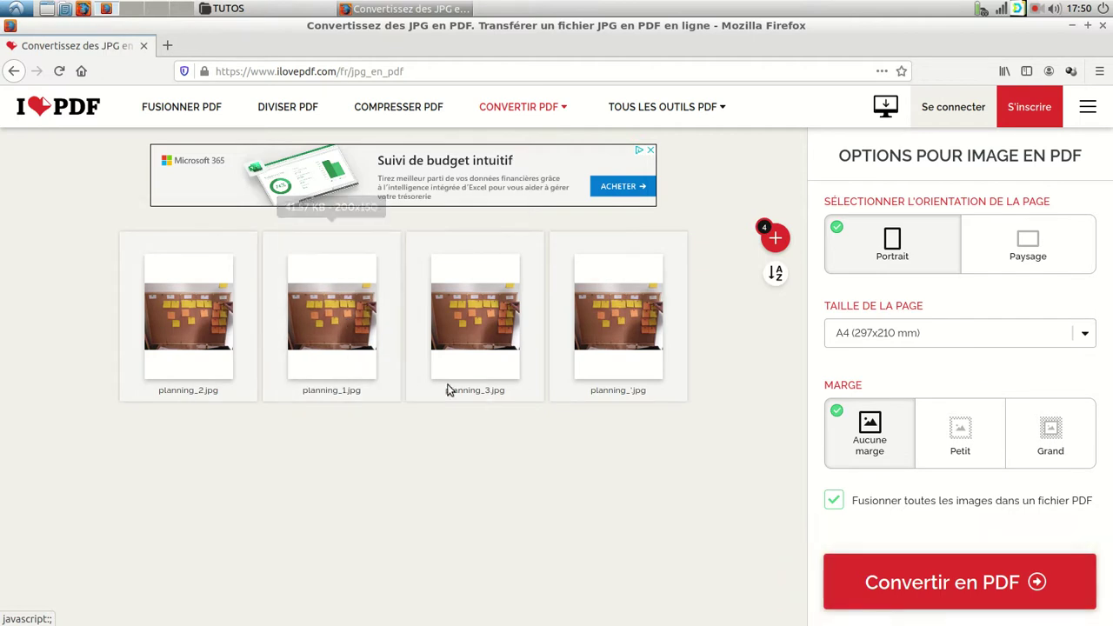
{"action": "left_click_drag", "start_coordinate": [636, 325], "coordinate": [354, 323]}
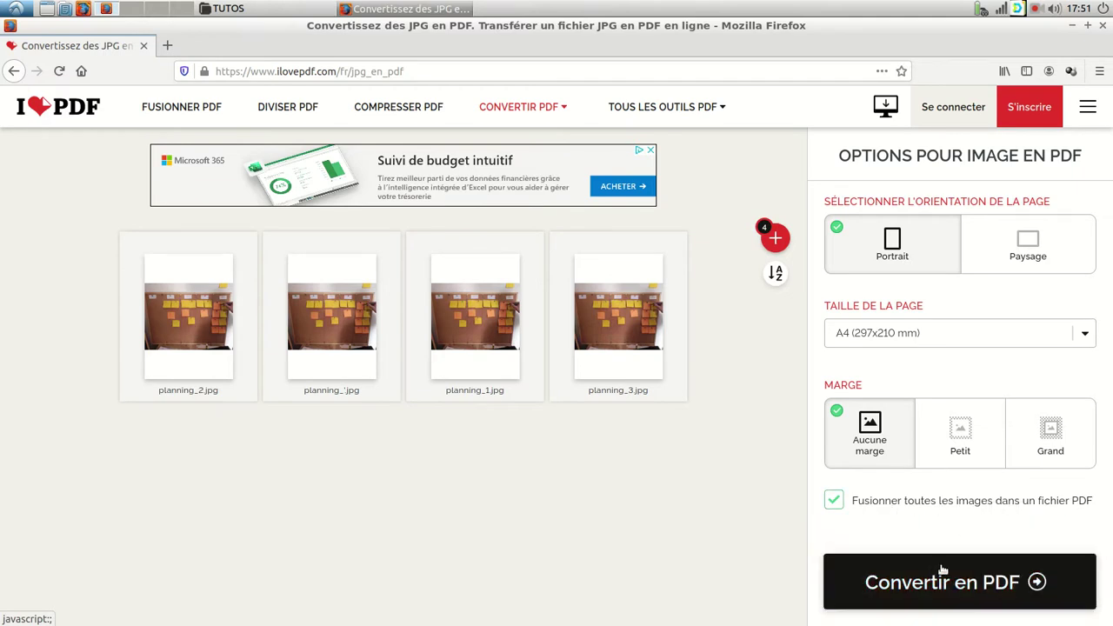
Step: Convert the four images into one merged PDF and save the resulting file to the computer
{"action": "left_click", "coordinate": [999, 581]}
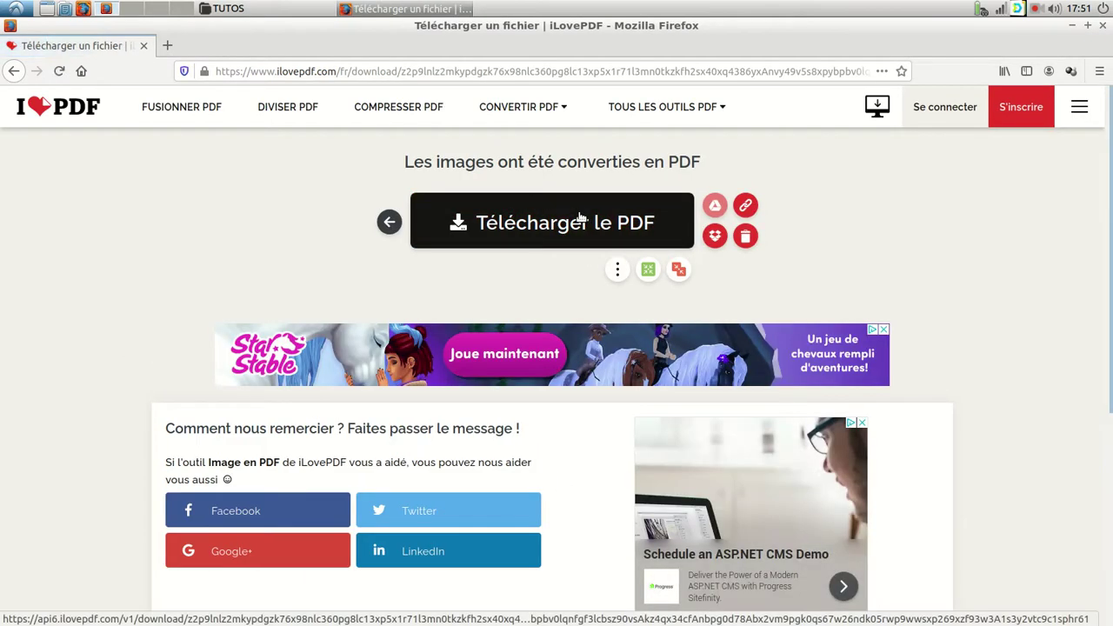
{"action": "left_click", "coordinate": [580, 217]}
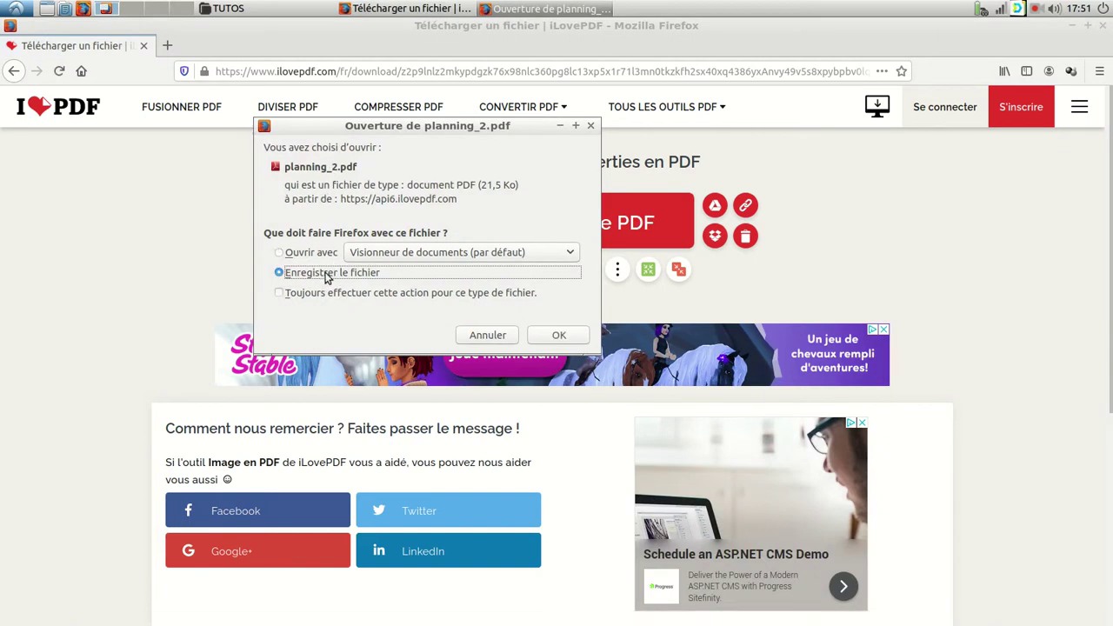
{"action": "left_click", "coordinate": [559, 336]}
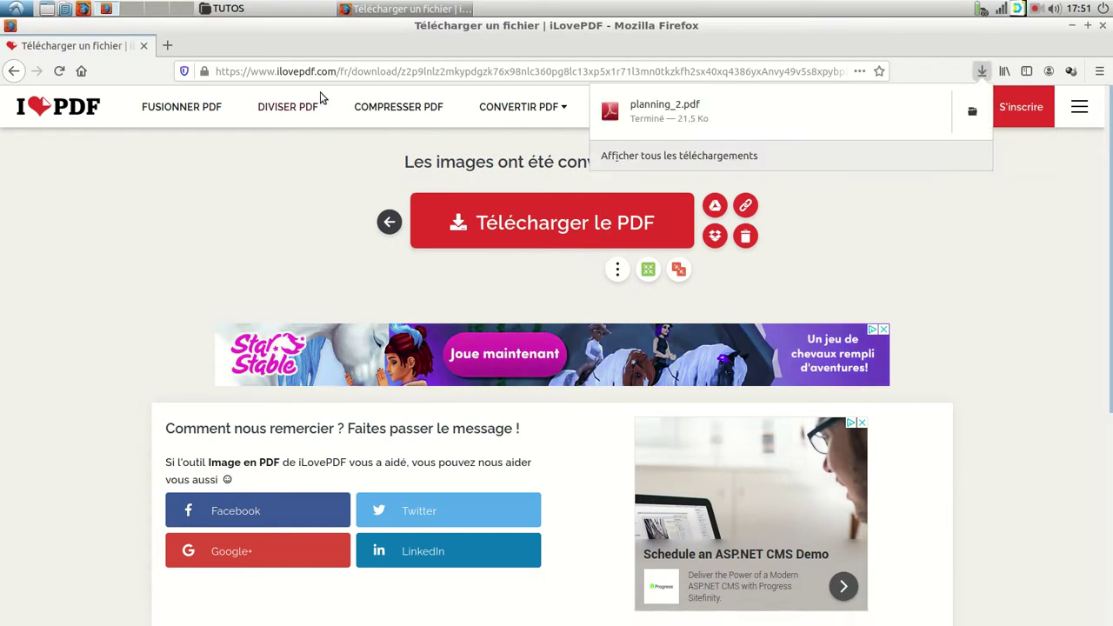
Step: In the file manager, transfer planning_2.pdf from Téléchargements into the TUTOS folder inside DISTANCIEL
{"action": "left_click", "coordinate": [270, 10]}
{"action": "left_click", "coordinate": [86, 376]}
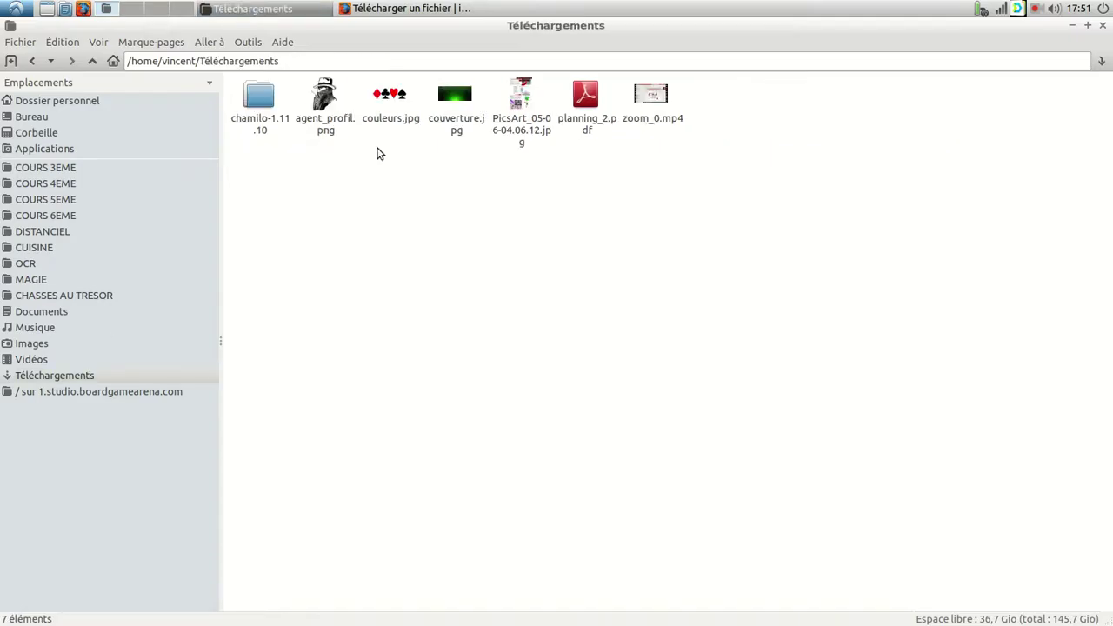
{"action": "left_click", "coordinate": [589, 103]}
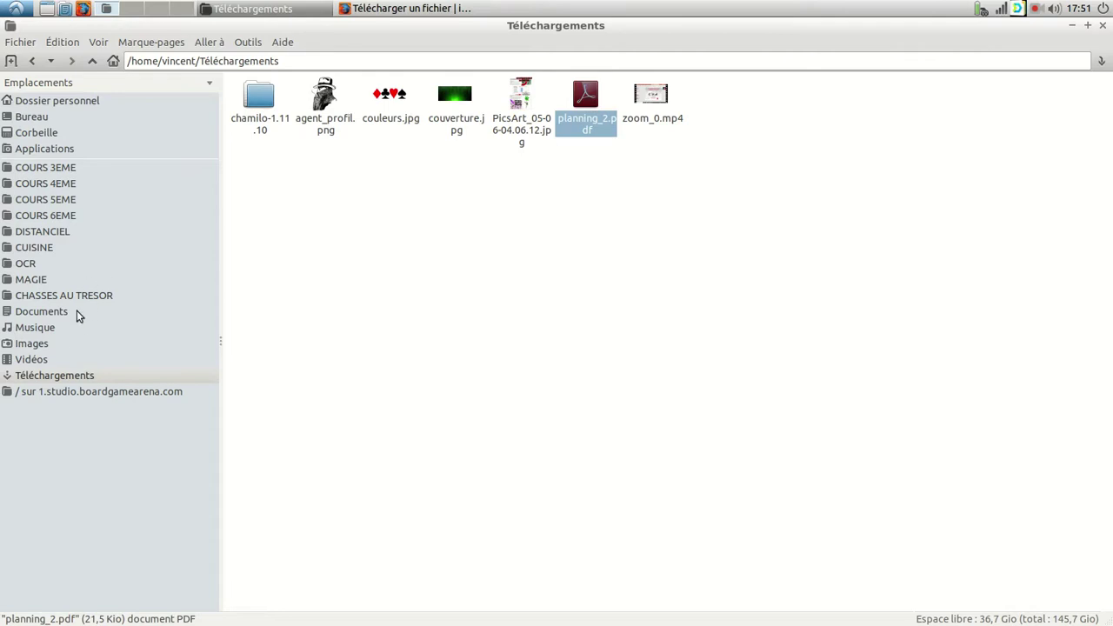
{"action": "left_click", "coordinate": [77, 236]}
{"action": "double_click", "coordinate": [914, 98]}
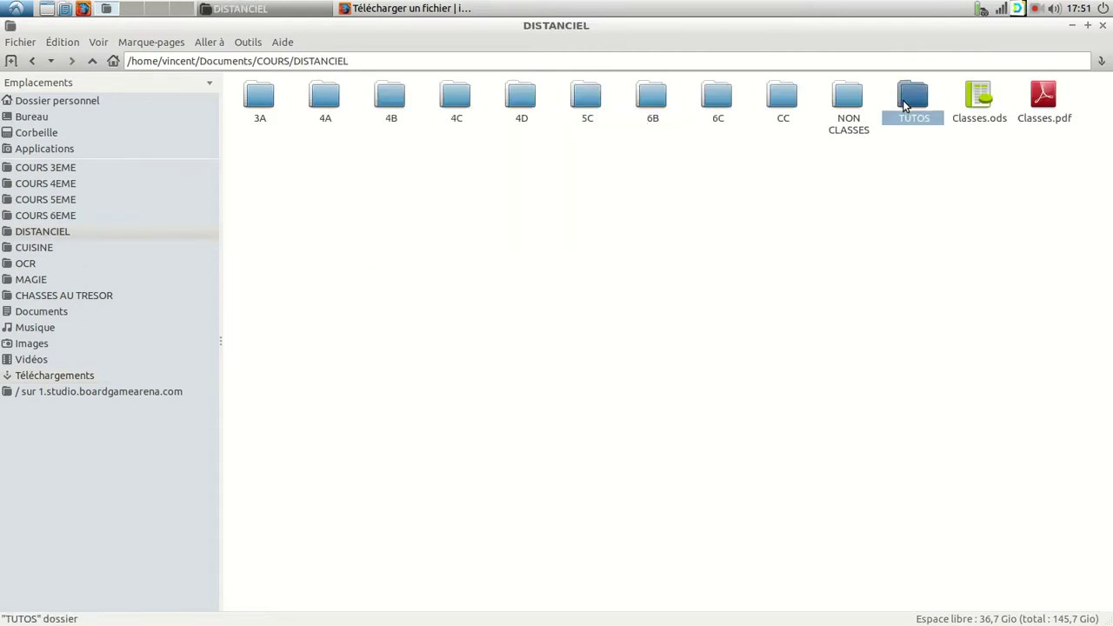
{"action": "key", "text": "ctrl+v"}
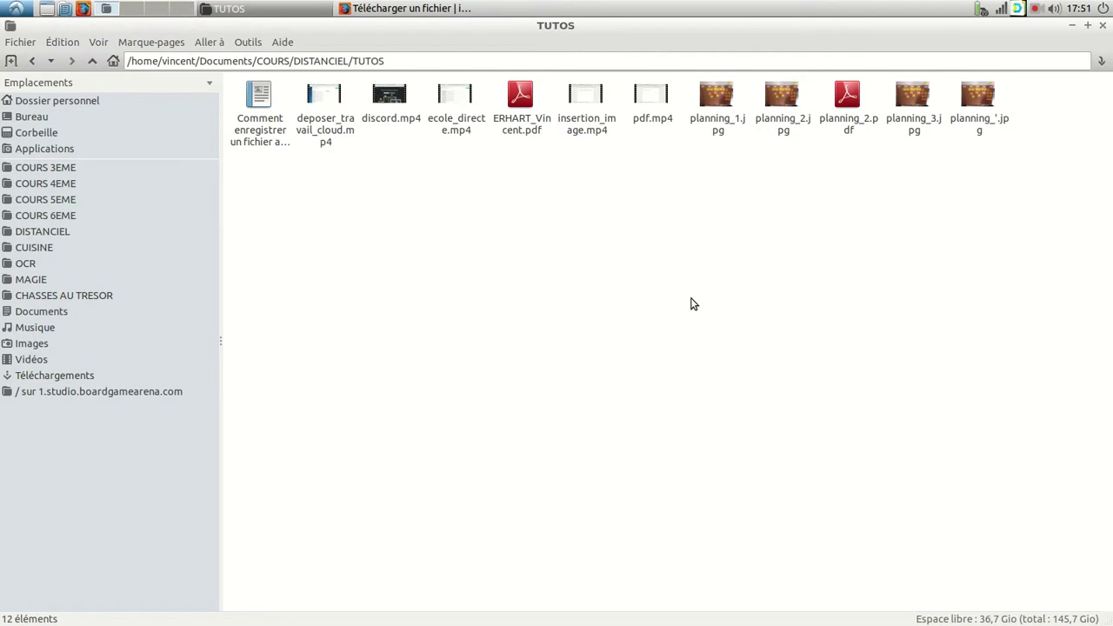
Step: Open planning_2.pdf from the TUTOS folder and examine its pages
{"action": "double_click", "coordinate": [847, 104]}
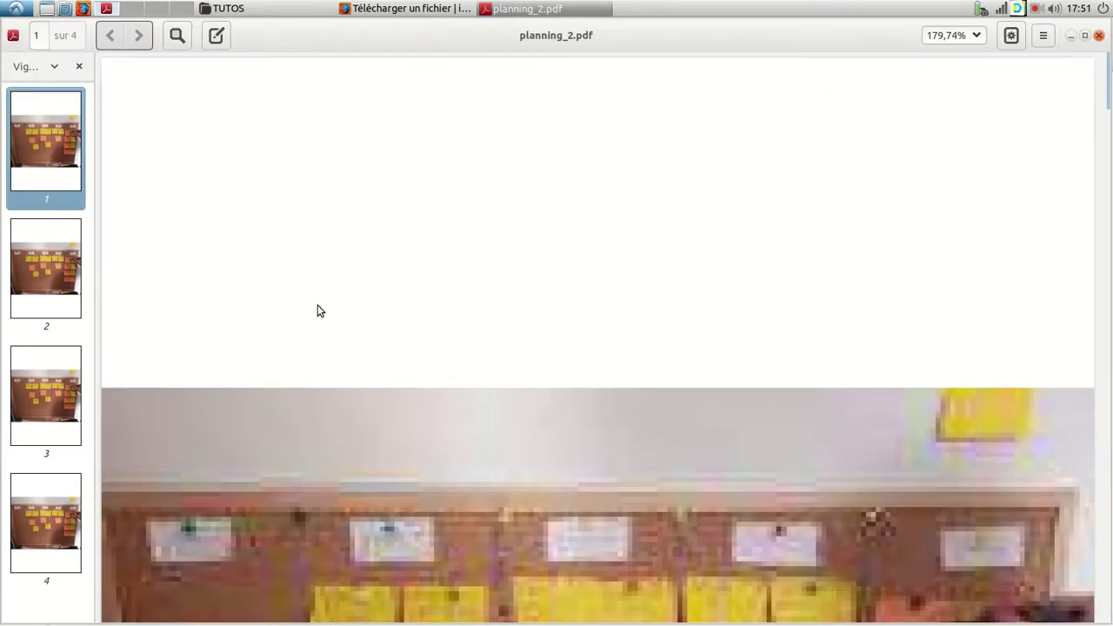
{"action": "scroll", "coordinate": [318, 316], "scroll_direction": "down", "scroll_amount": 15}
{"action": "scroll", "coordinate": [318, 316], "scroll_direction": "down", "scroll_amount": 20}
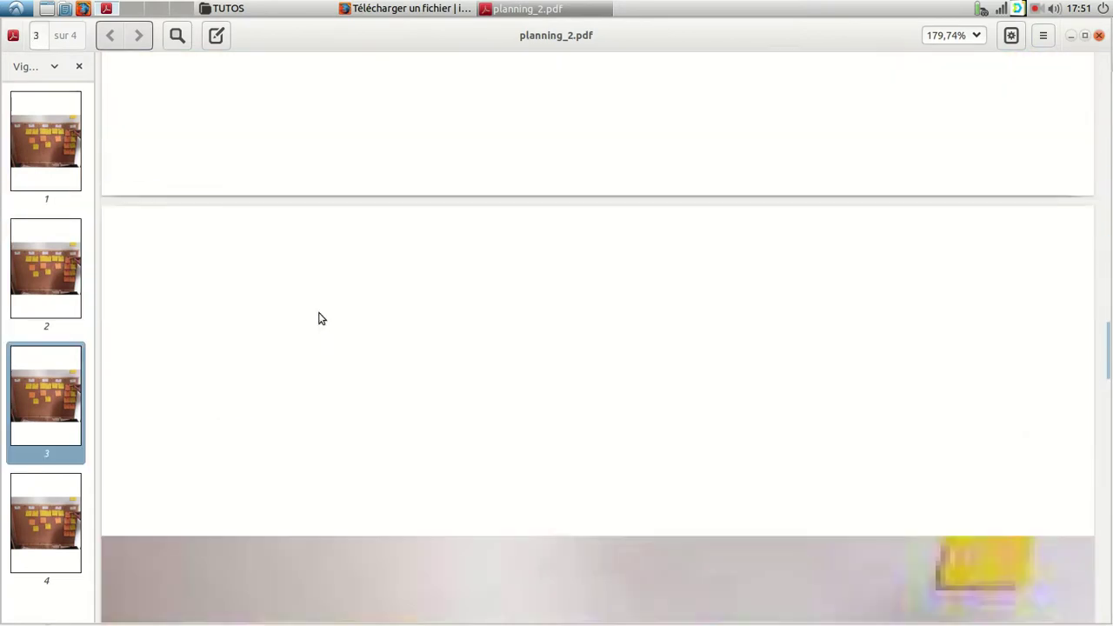
{"action": "scroll", "coordinate": [317, 317], "scroll_direction": "up", "scroll_amount": 20}
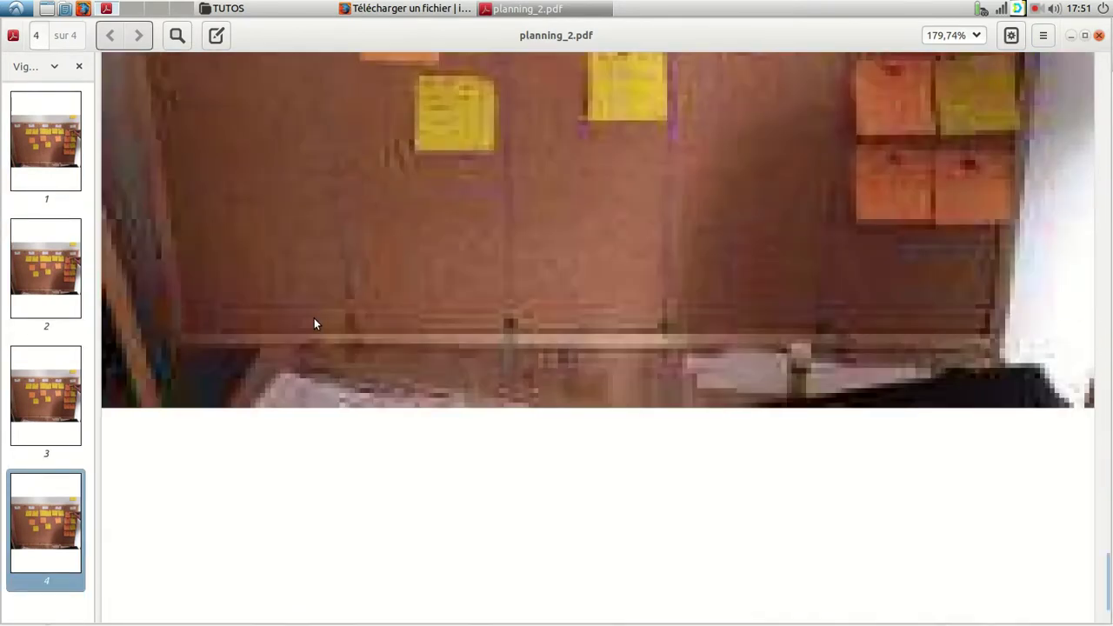
{"action": "scroll", "coordinate": [319, 327], "scroll_direction": "up", "scroll_amount": 15}
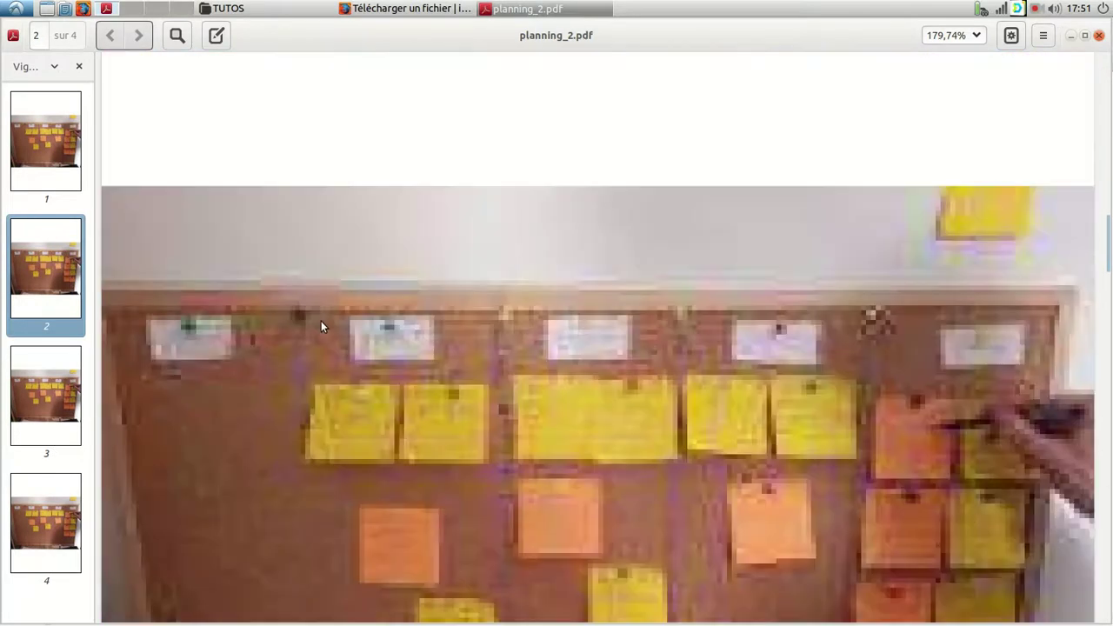
{"action": "scroll", "coordinate": [316, 320], "scroll_direction": "down", "scroll_amount": 5}
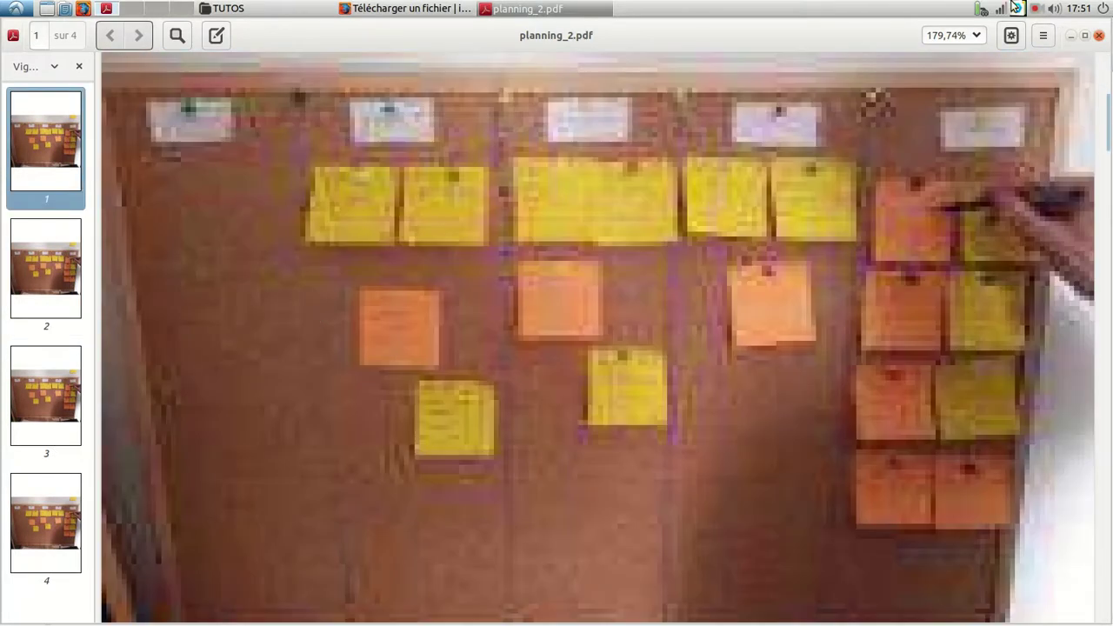
Step: Set the document zoom to 100%, look over the first page and close the PDF
{"action": "left_click", "coordinate": [978, 36]}
{"action": "left_click", "coordinate": [955, 174]}
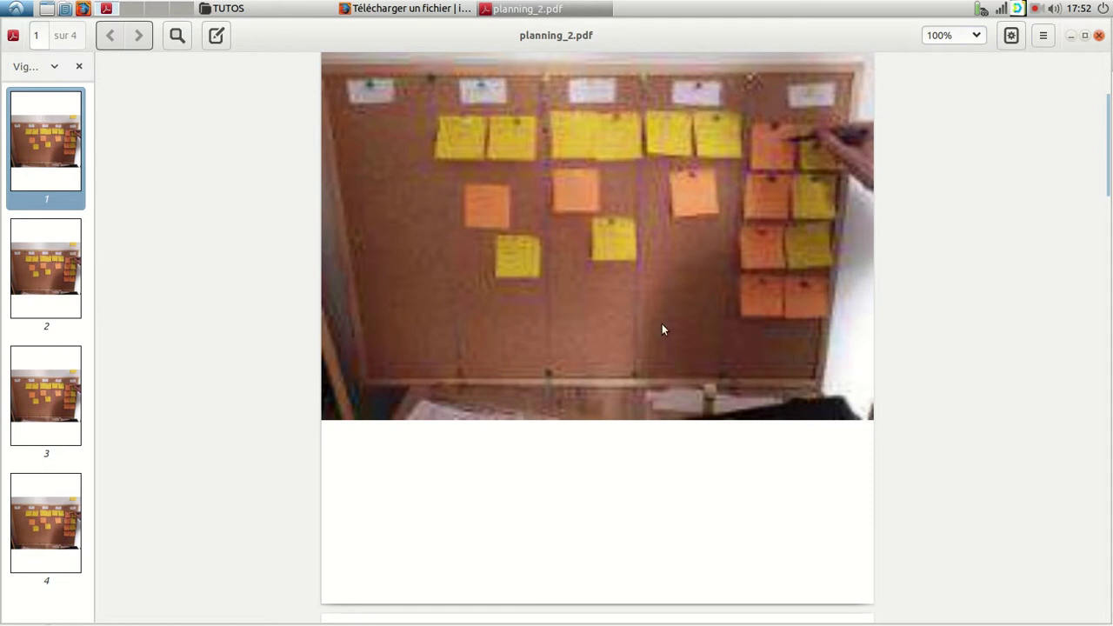
{"action": "scroll", "coordinate": [655, 353], "scroll_direction": "down", "scroll_amount": 3}
{"action": "scroll", "coordinate": [350, 372], "scroll_direction": "up", "scroll_amount": 1}
{"action": "scroll", "coordinate": [352, 365], "scroll_direction": "up", "scroll_amount": 5}
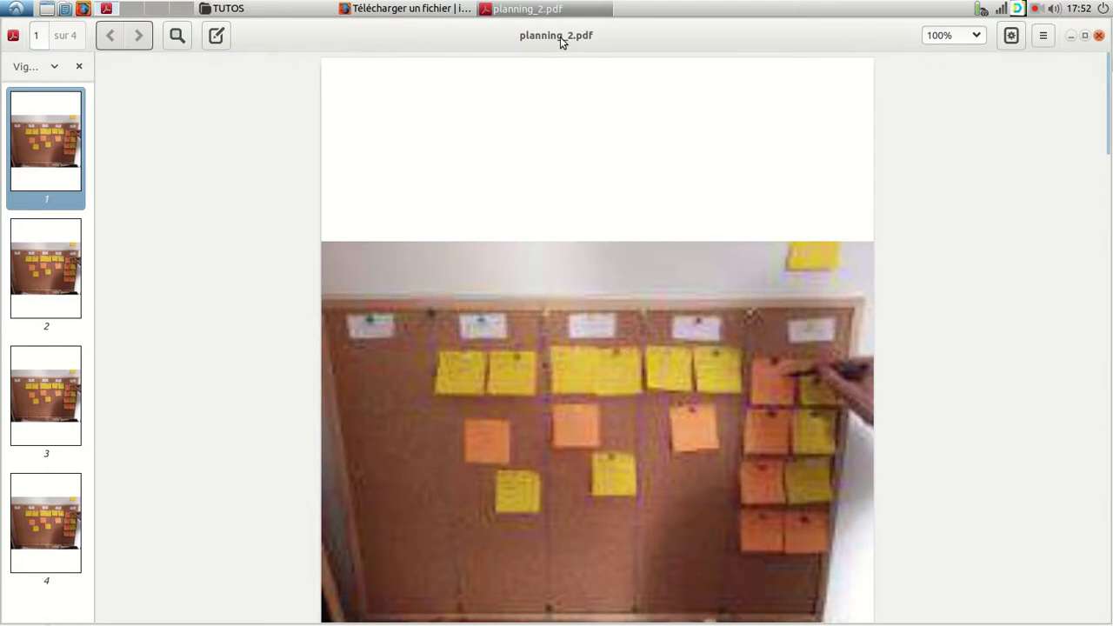
{"action": "left_click", "coordinate": [1100, 36]}
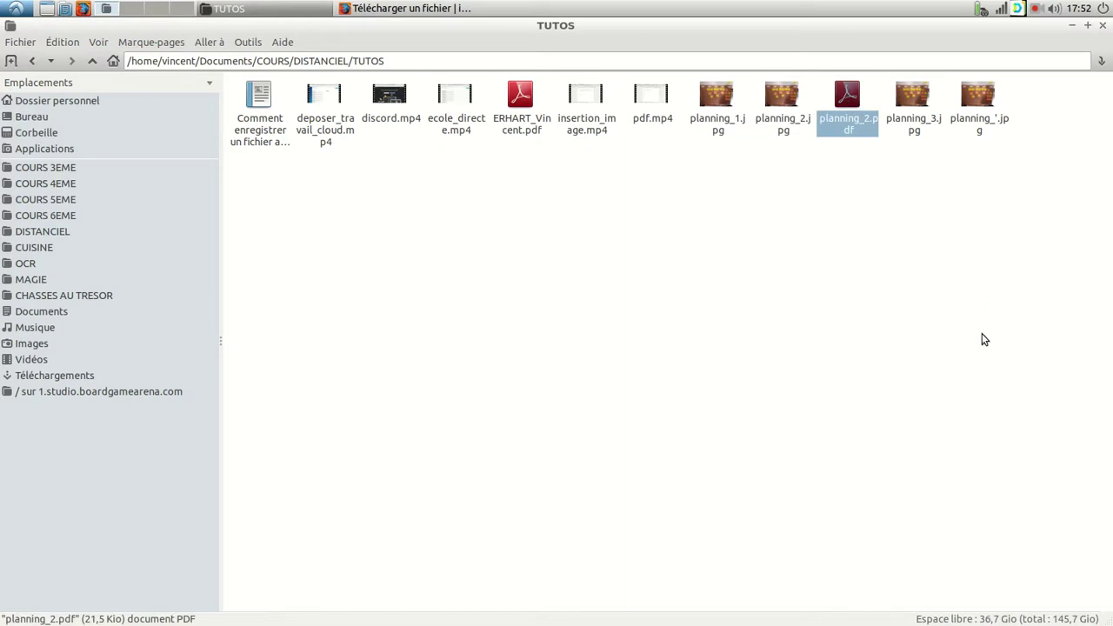
Step: Rename planning_2.pdf in the TUTOS folder as NOM_Prenom.pdf and select the renamed file
{"action": "left_click", "coordinate": [862, 193]}
{"action": "left_click", "coordinate": [844, 115]}
{"action": "key", "text": "F2"}
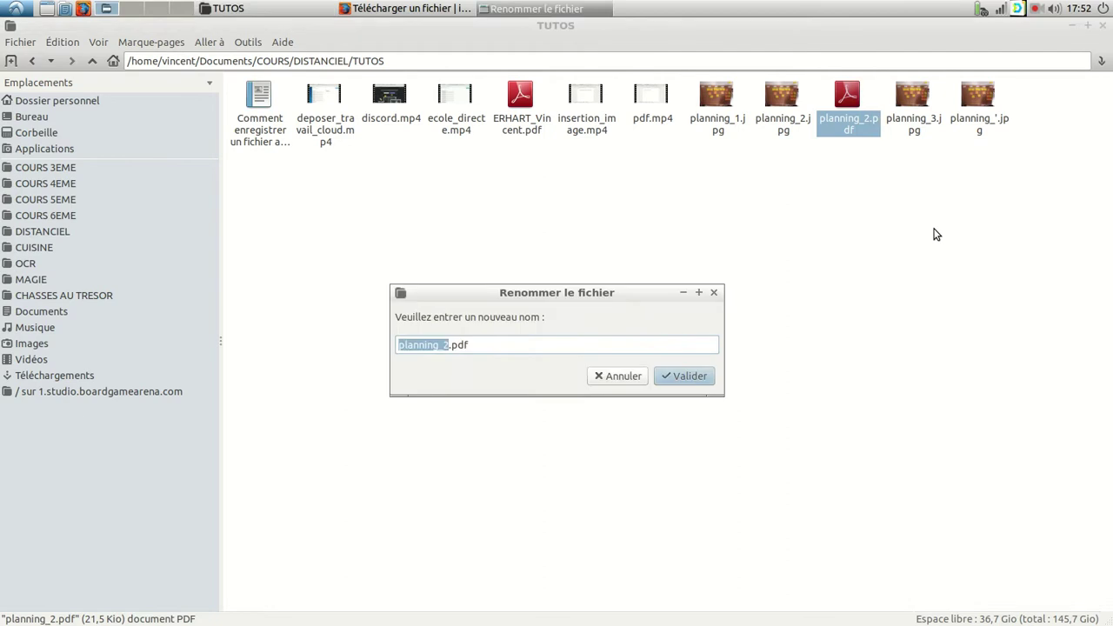
{"action": "type", "text": "NOM_Prenom"}
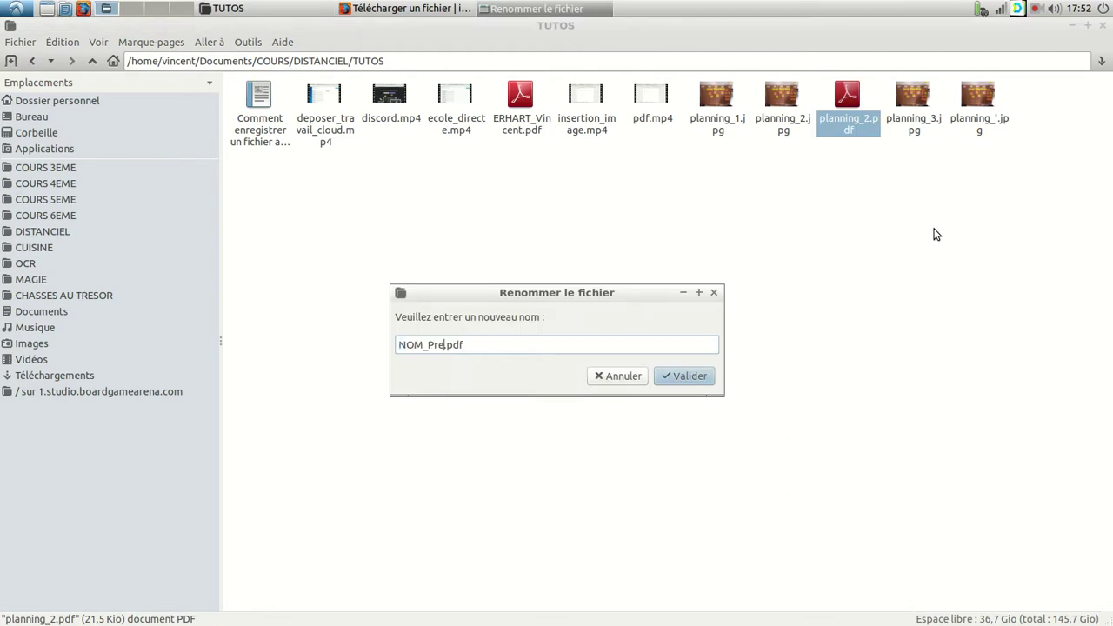
{"action": "key", "text": "Return"}
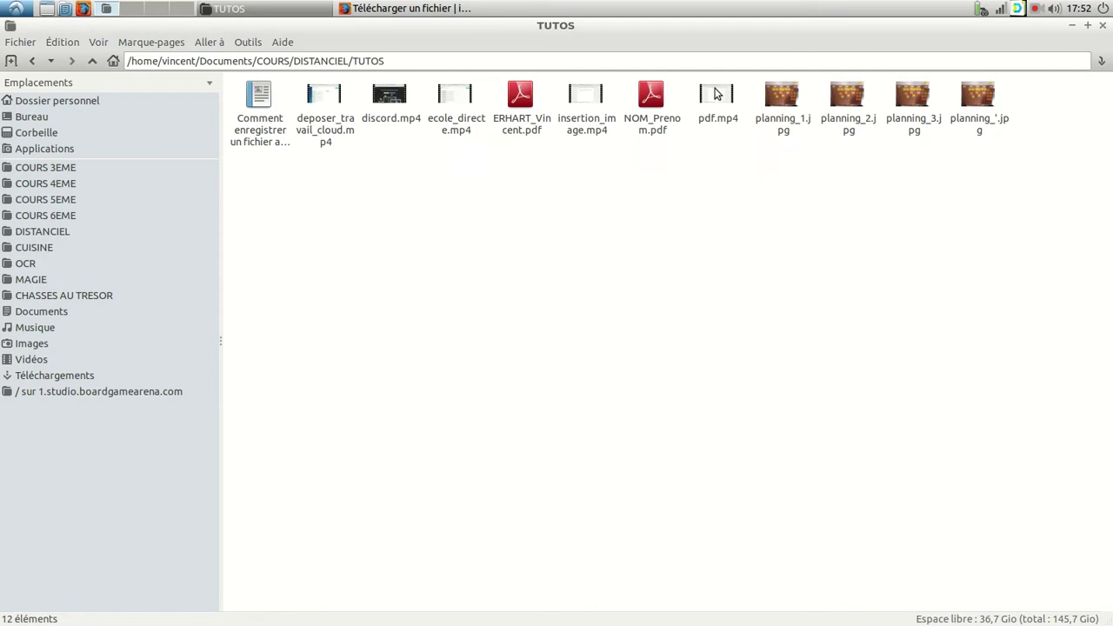
{"action": "left_click", "coordinate": [648, 103]}
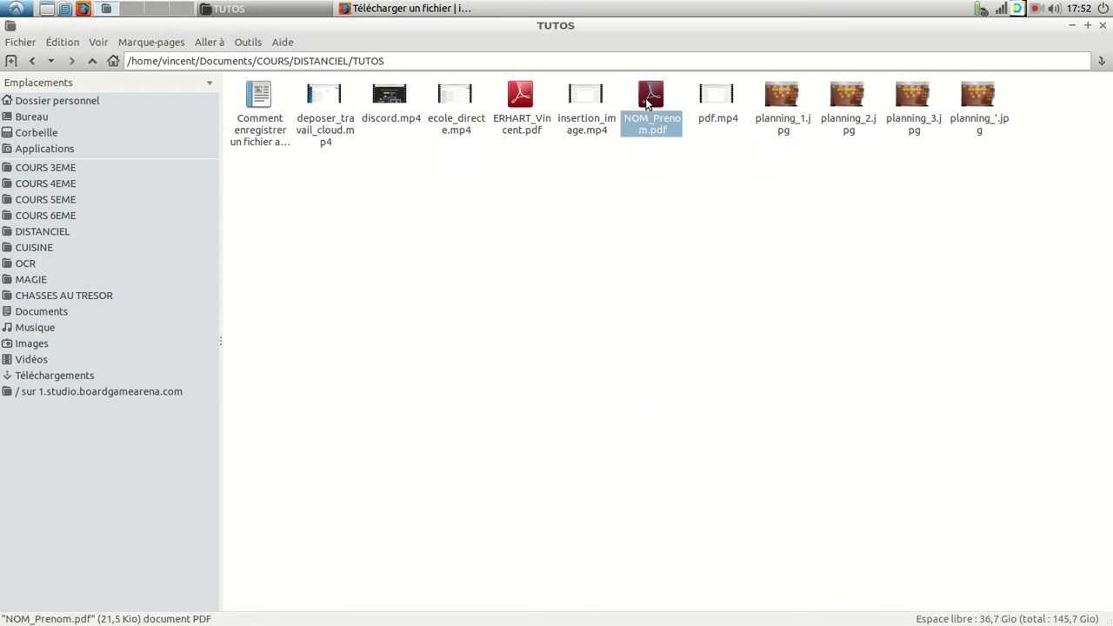